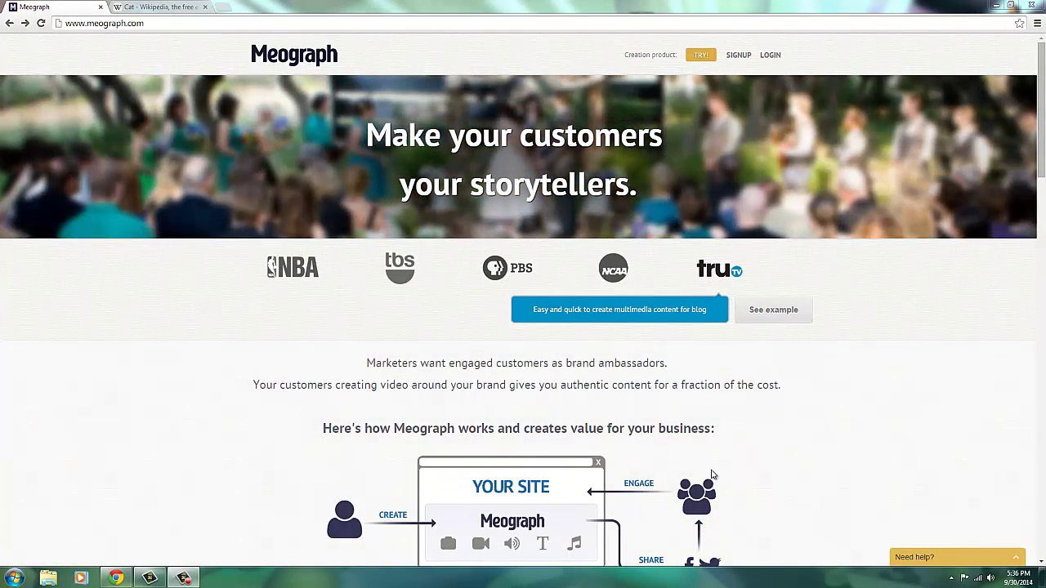
Step: Start a new mix with TRY! and replace the 'New Mix 1' title with 'Cats'
drag(1043, 151, 1044, 216)
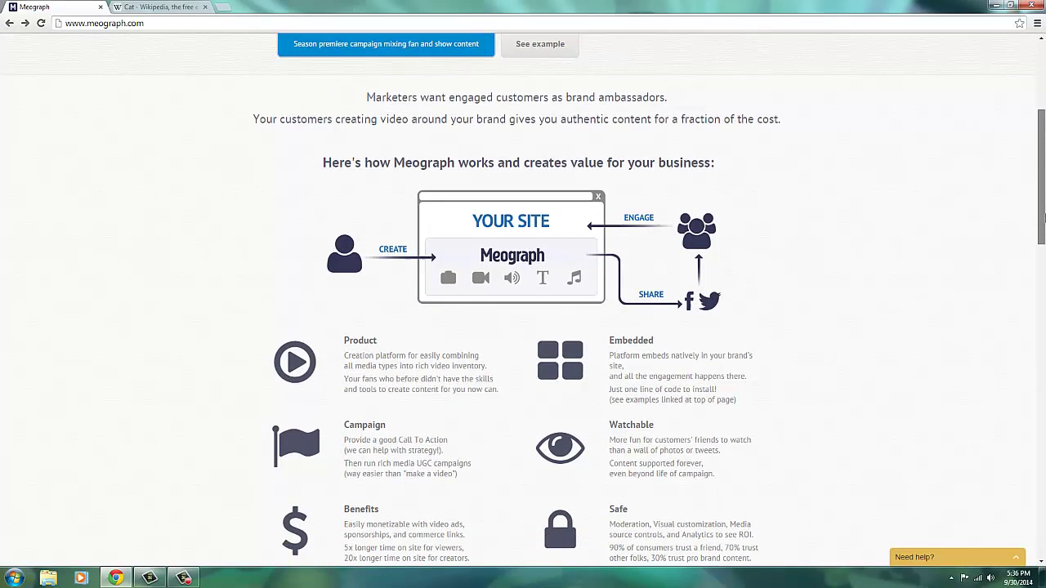
drag(1043, 216, 1043, 544)
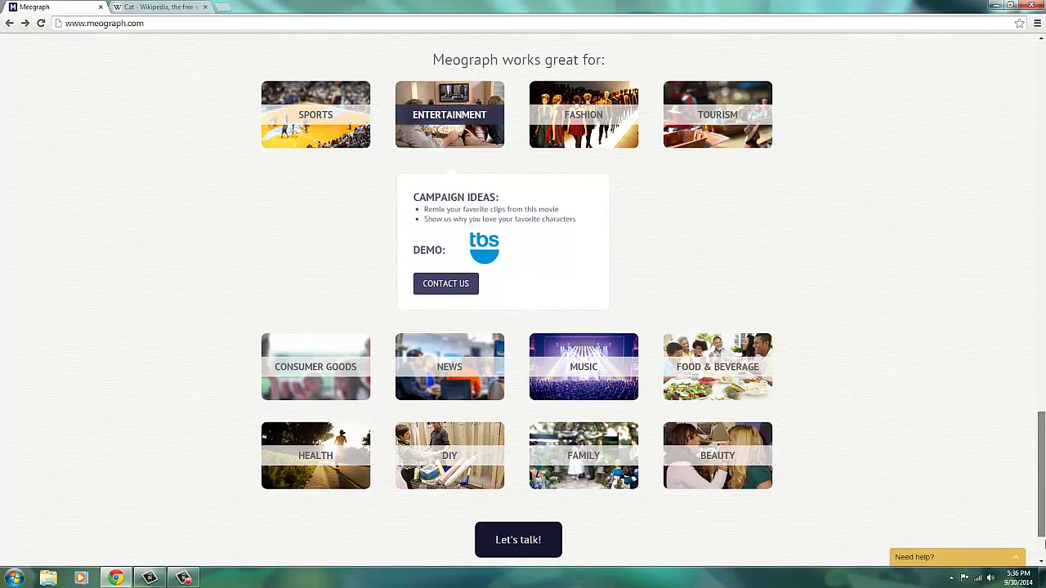
drag(1044, 543, 1018, 148)
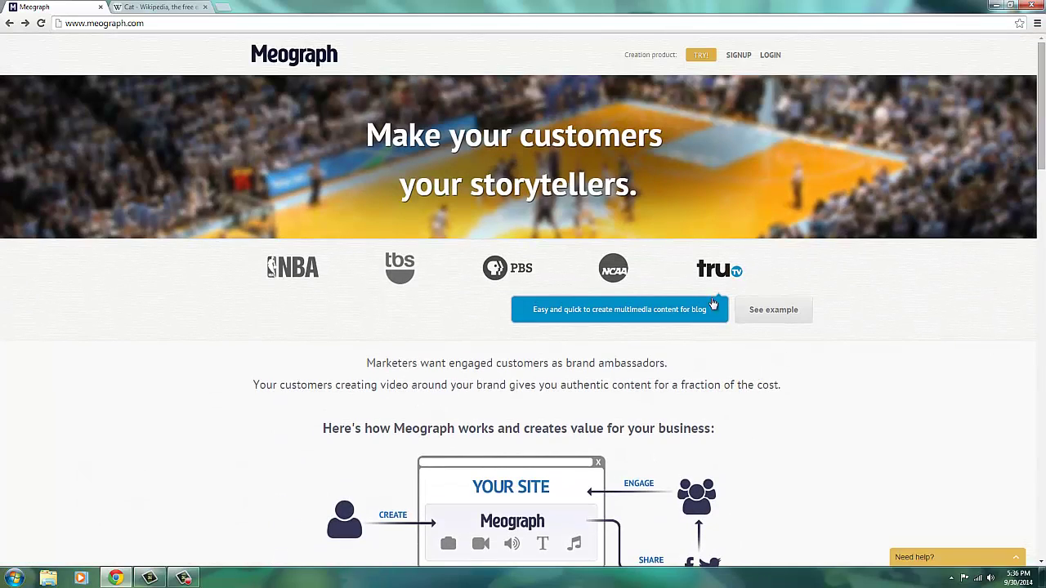
click(702, 57)
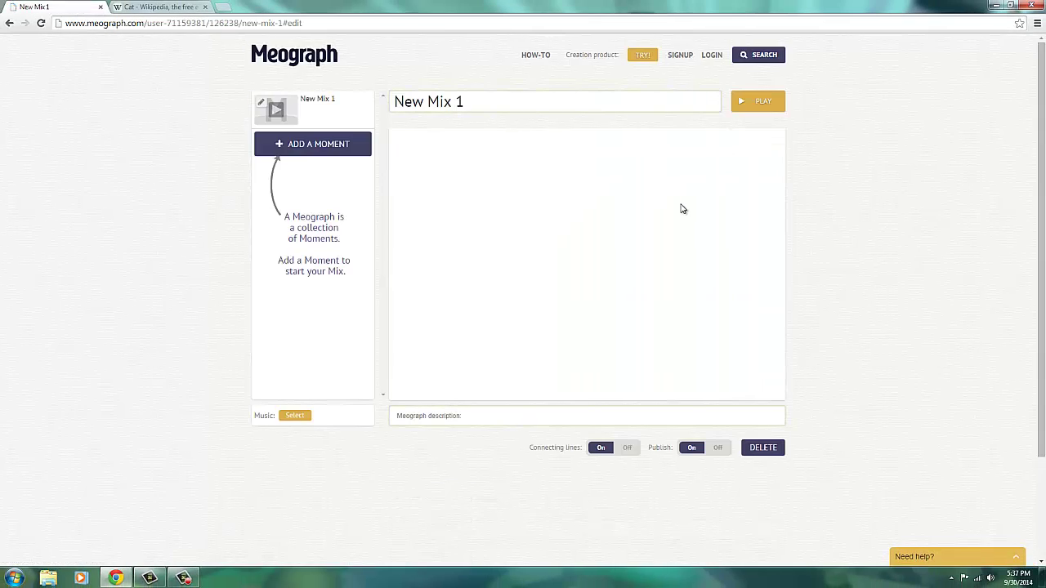
drag(477, 106, 357, 107)
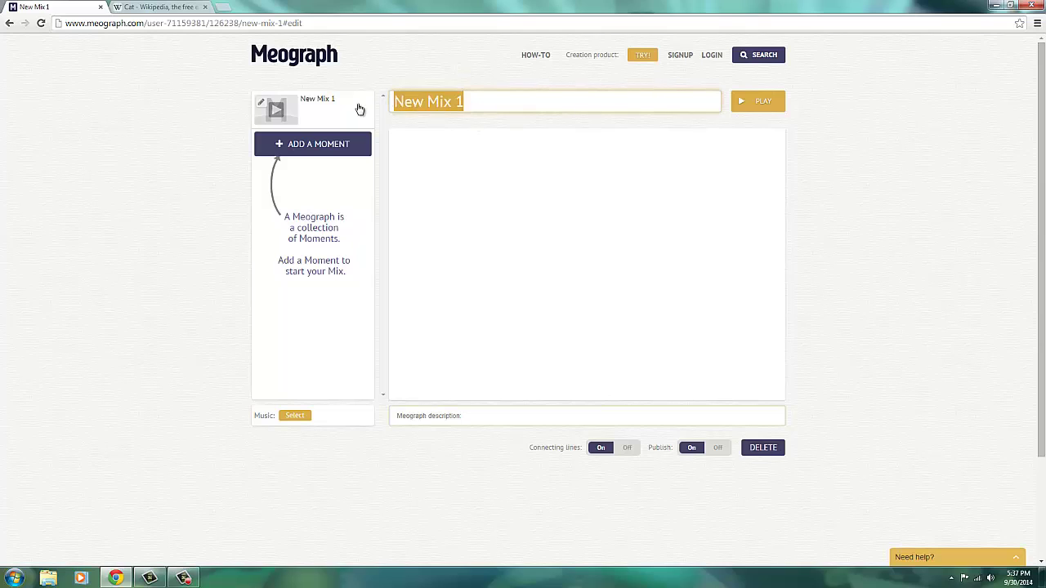
text(Cats)
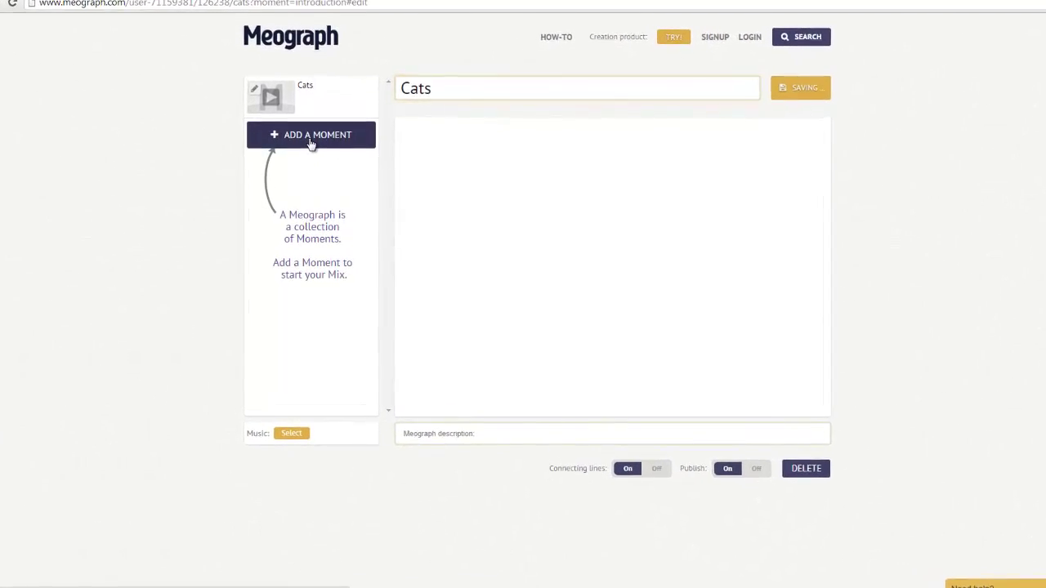
Step: Add empty moments between Introduction and Conclusion, then show the Introduction's default cover
click(311, 144)
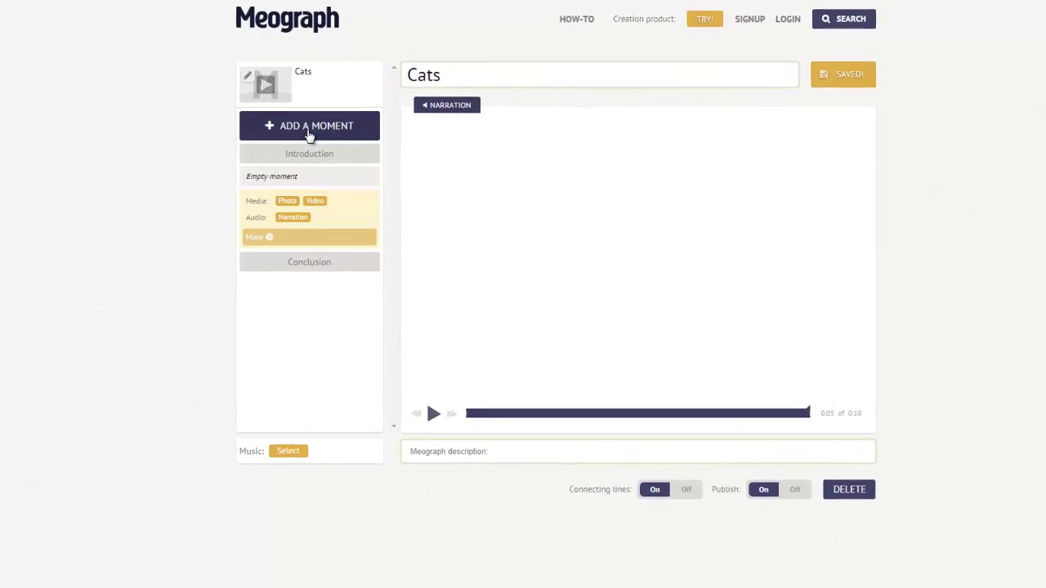
click(311, 136)
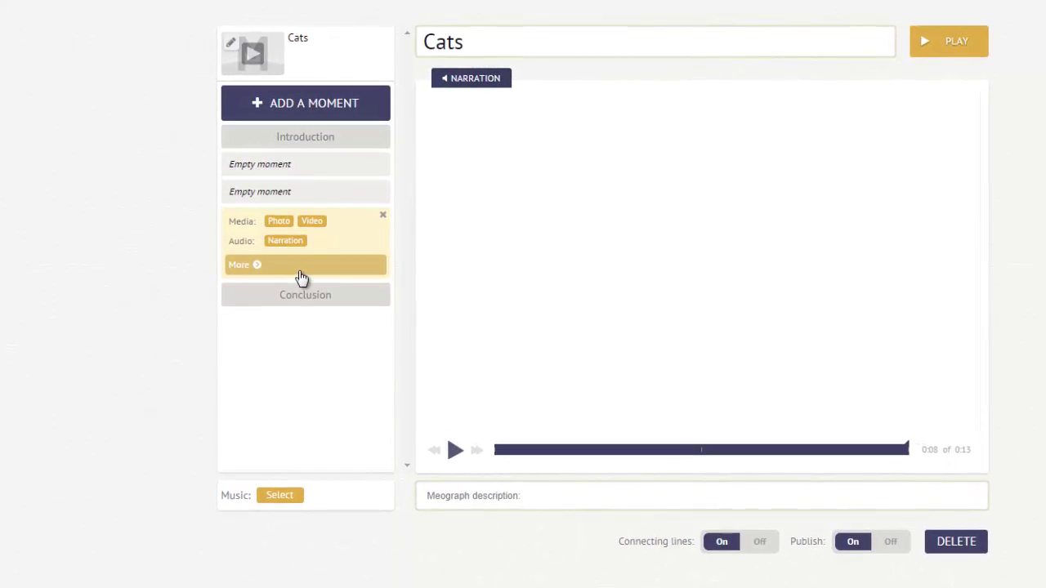
click(275, 148)
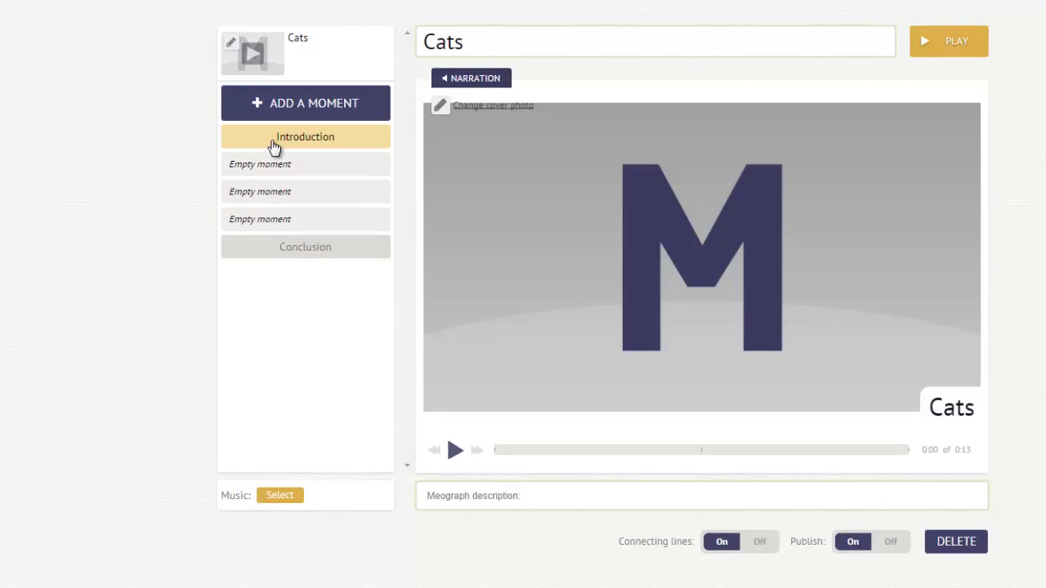
Step: Set the cover photo to the Title Slide cat image and open the first empty moment
click(443, 110)
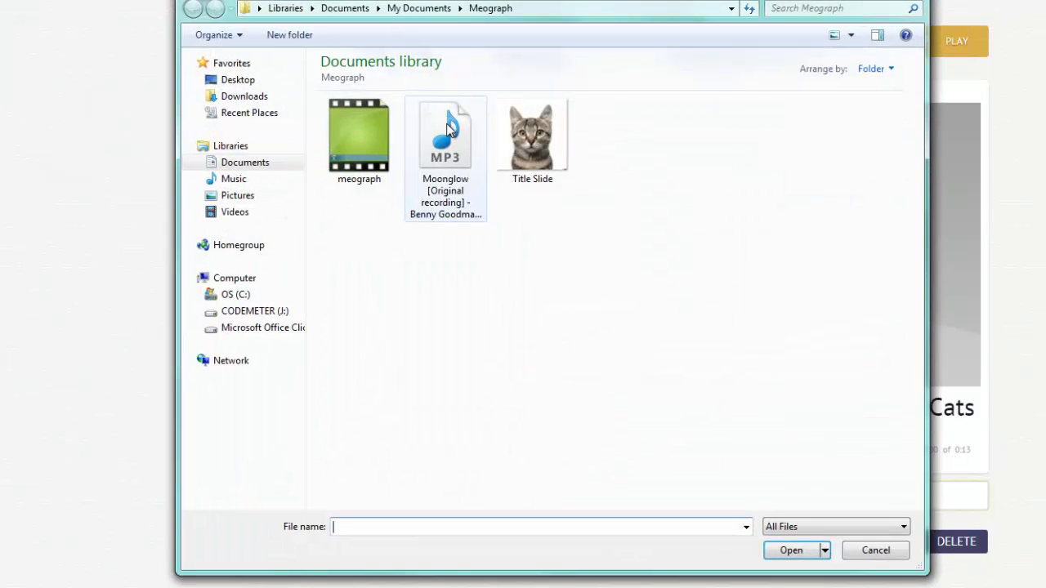
click(527, 152)
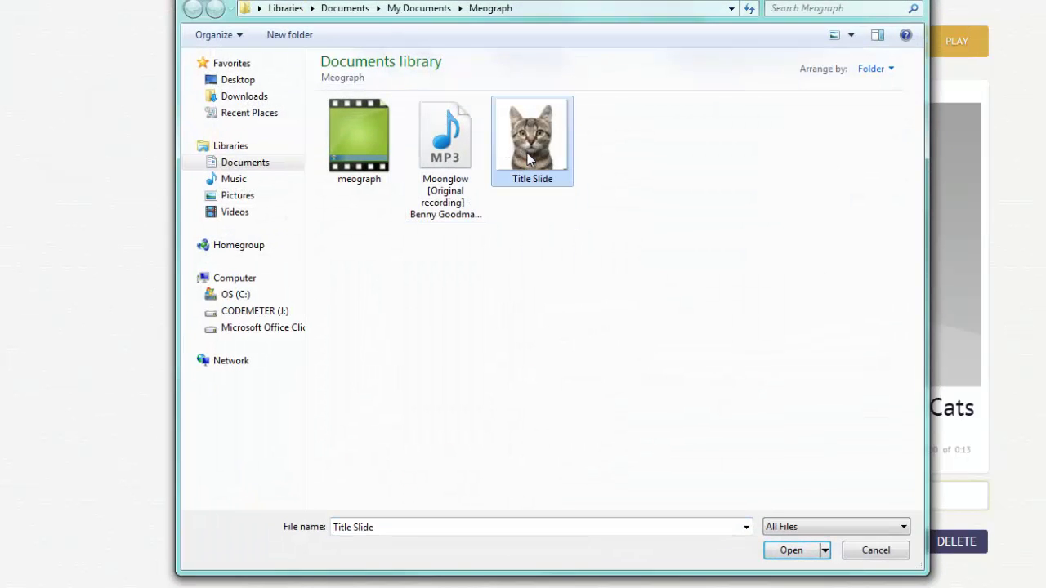
click(800, 551)
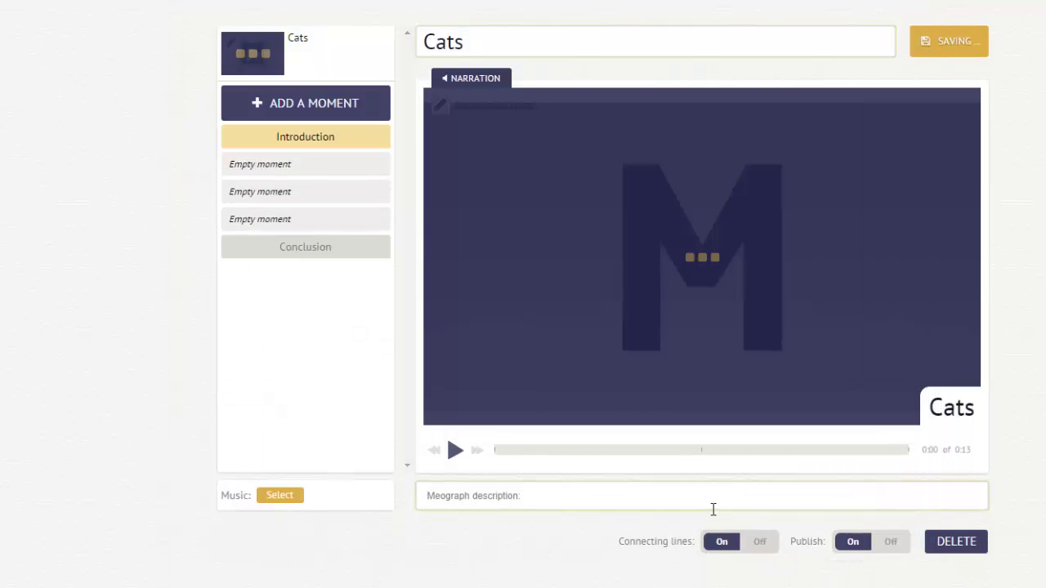
click(712, 506)
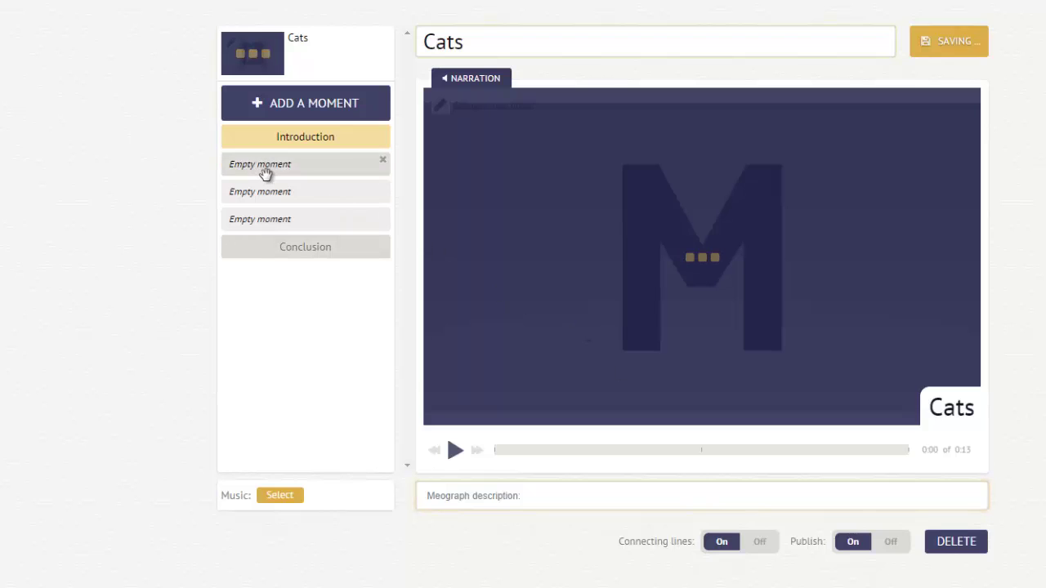
click(266, 175)
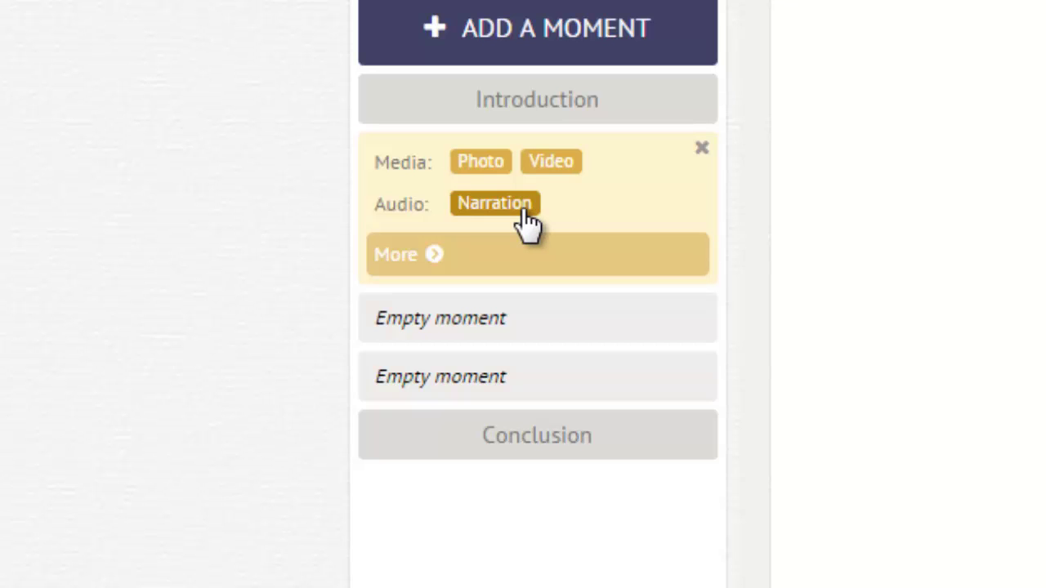
Step: Expand the first moment's link and text fields and bring up its photo picker
click(474, 250)
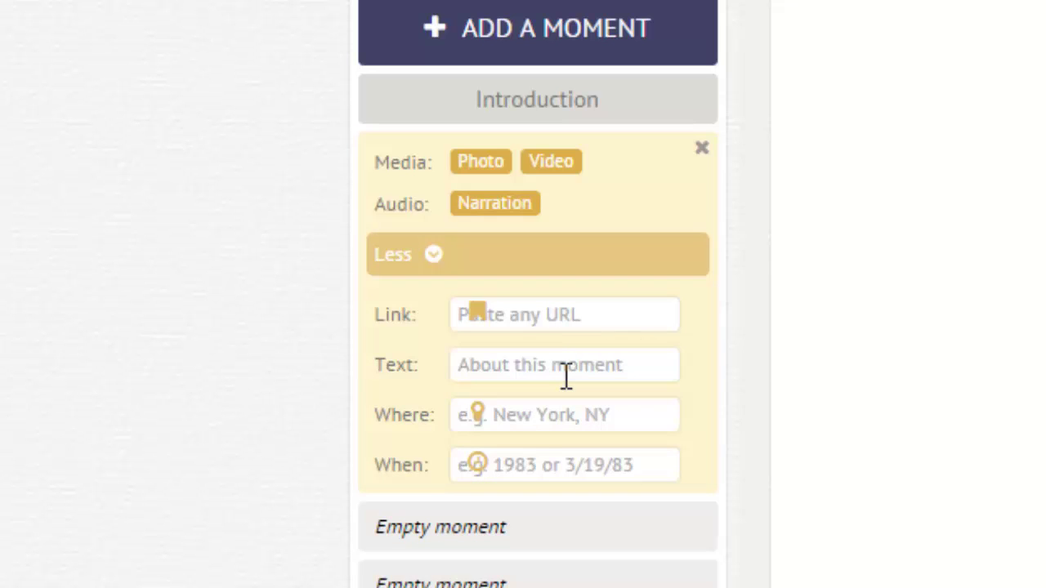
click(478, 164)
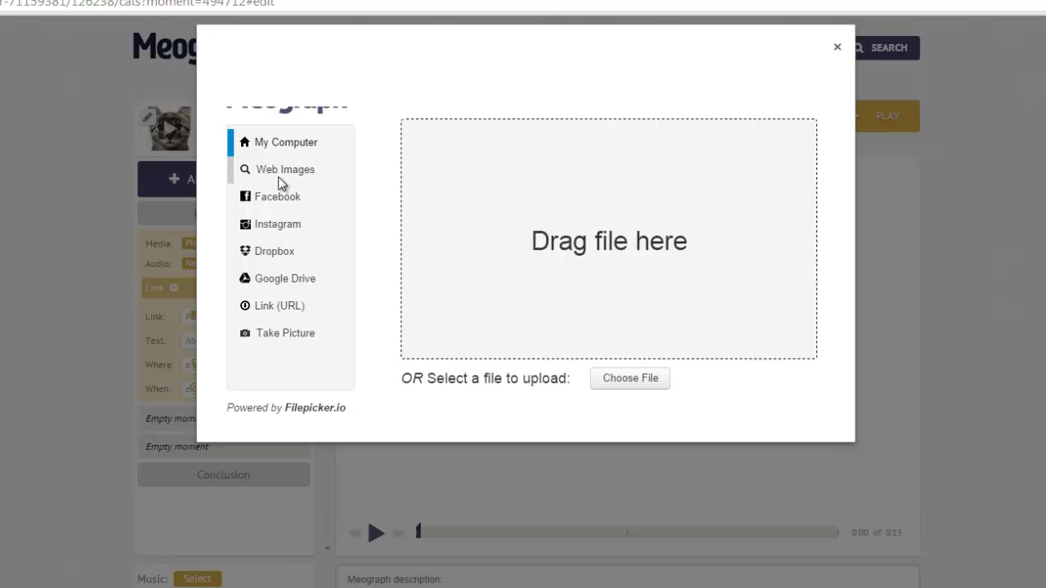
Step: Search web images for 'cats' and upload the kitten-on-its-back photo
click(280, 178)
click(422, 93)
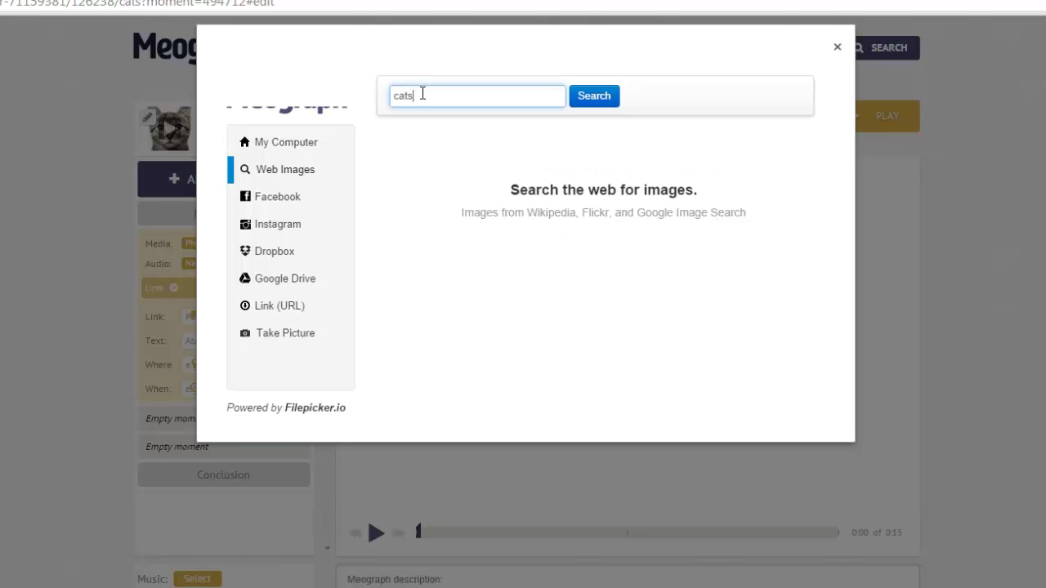
key(Return)
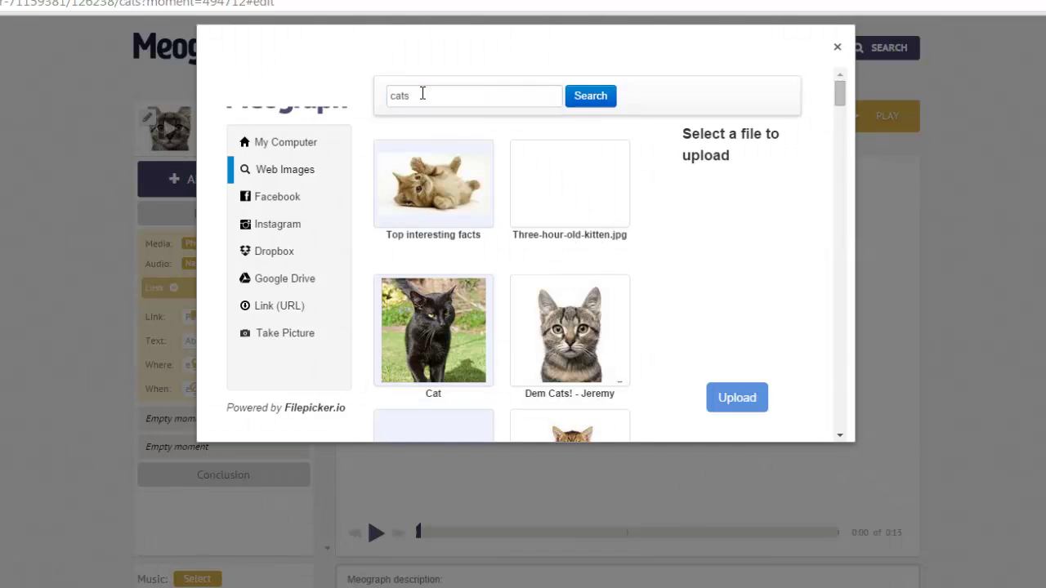
click(447, 194)
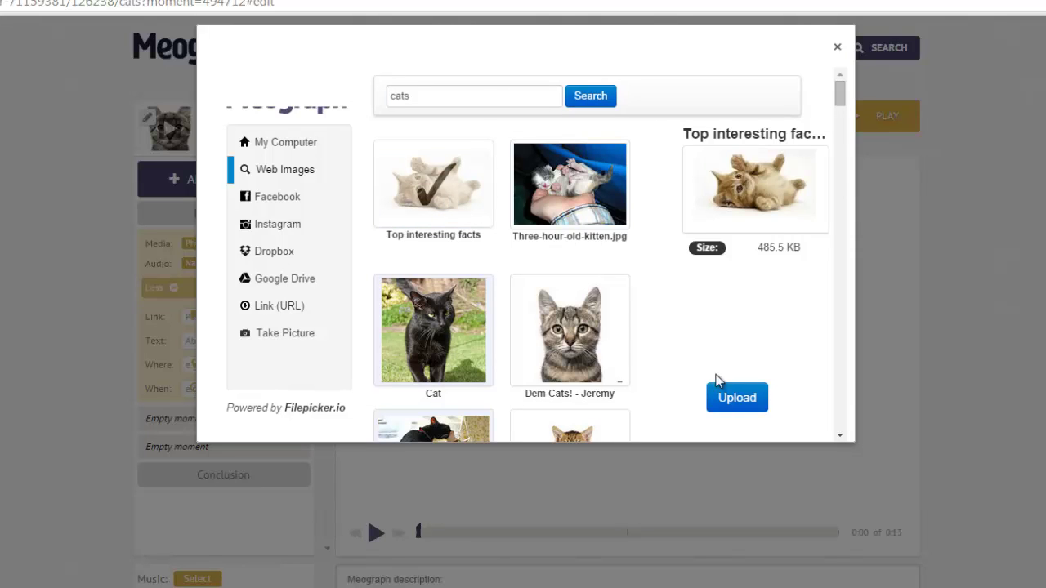
click(737, 398)
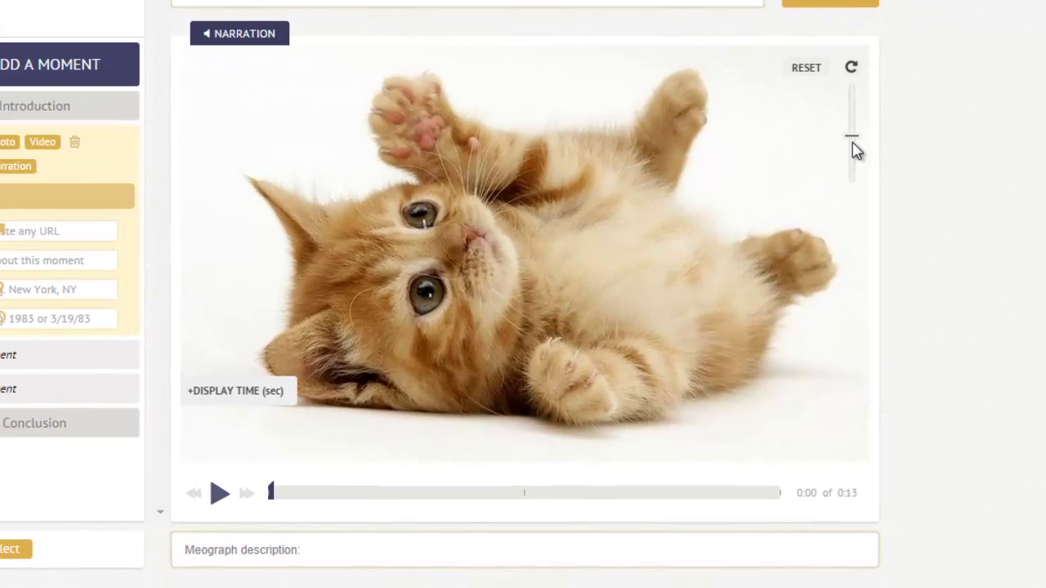
mouse_move(852, 138)
mouse_down()
mouse_move(854, 89)
mouse_move(866, 184)
mouse_move(863, 147)
mouse_up()
click(851, 69)
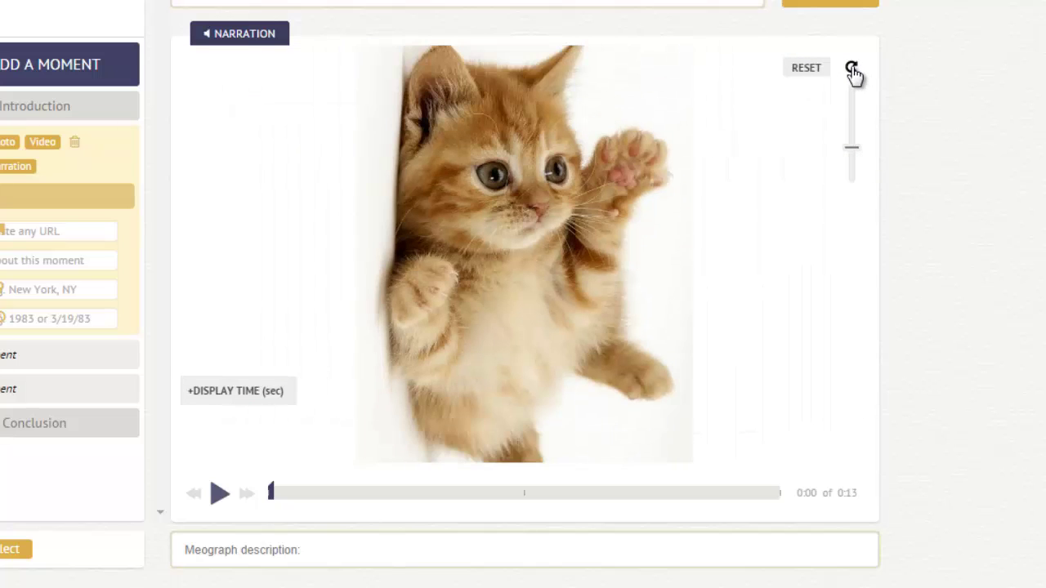
click(810, 71)
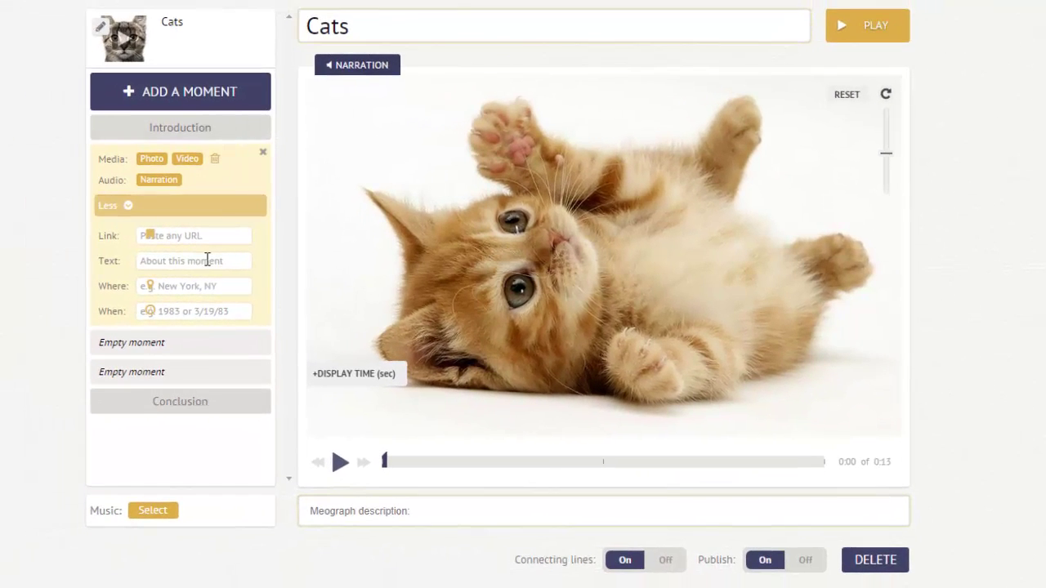
Step: Caption the first moment 'Cat Photo'
click(207, 260)
text(Cat Photo)
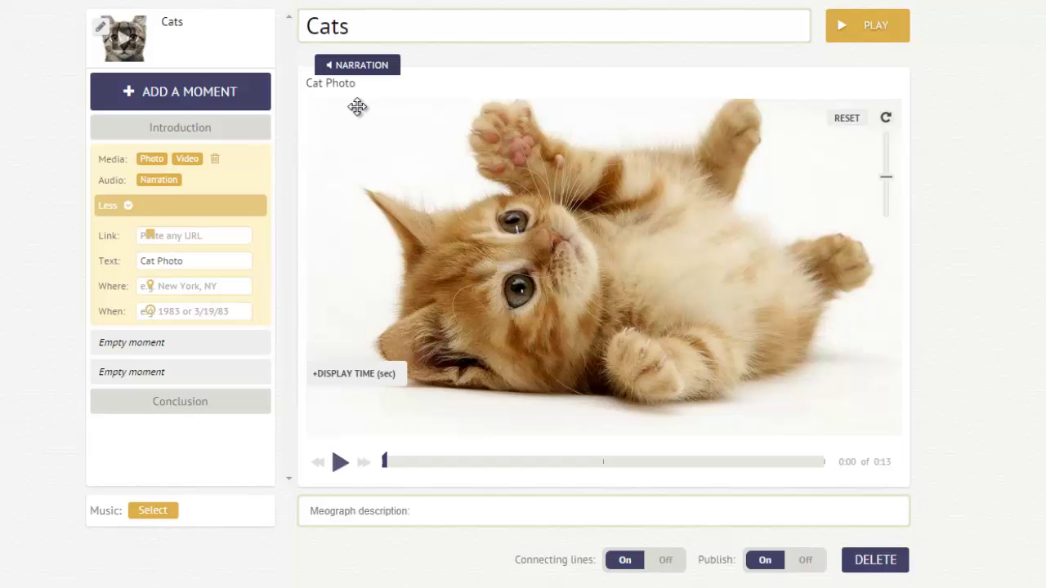
click(202, 236)
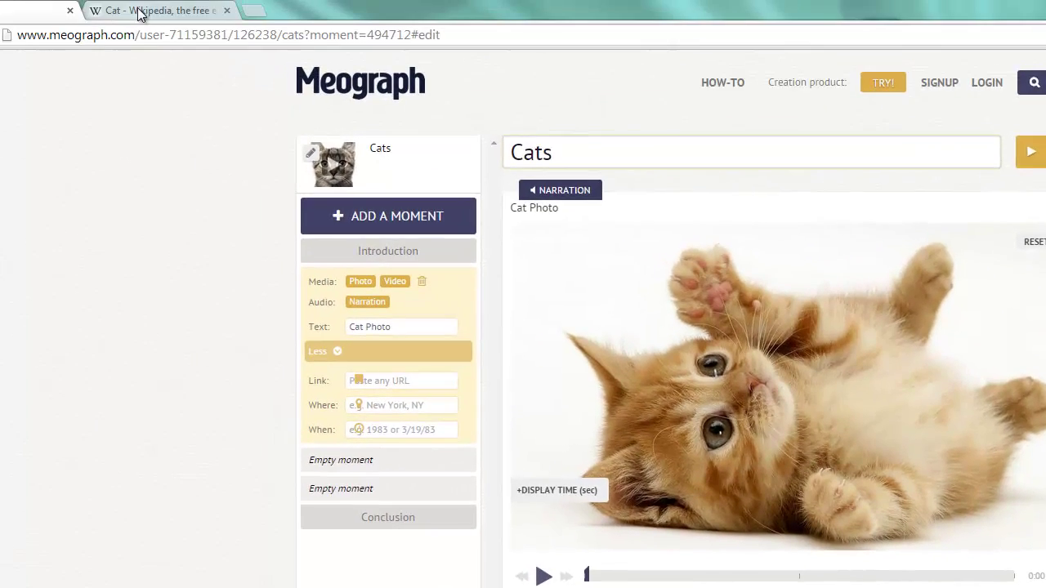
Step: Copy the Wikipedia Cat article's web address and return to the Meograph editor
click(143, 10)
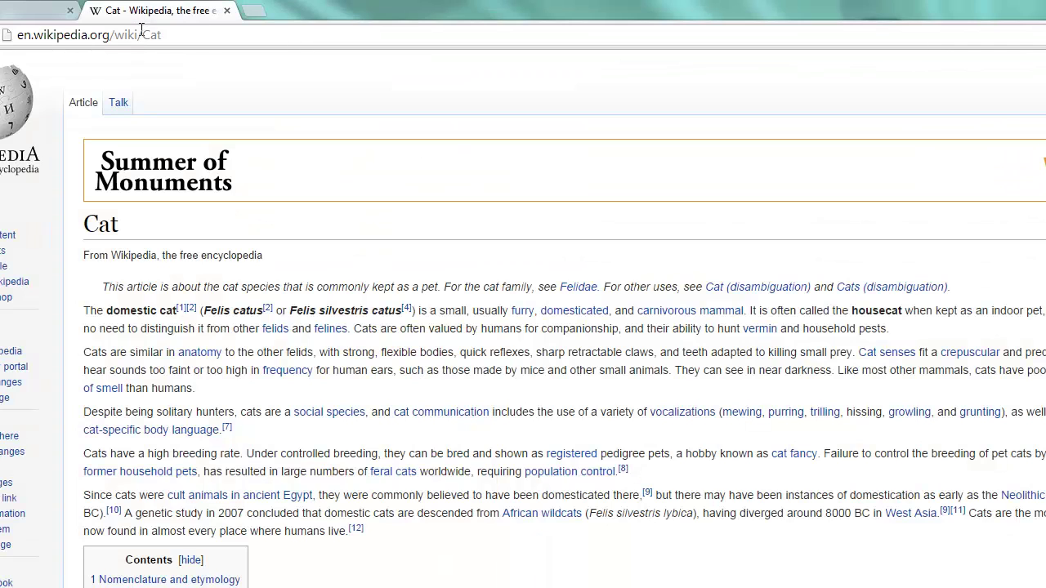
click(146, 36)
key(ctrl+c)
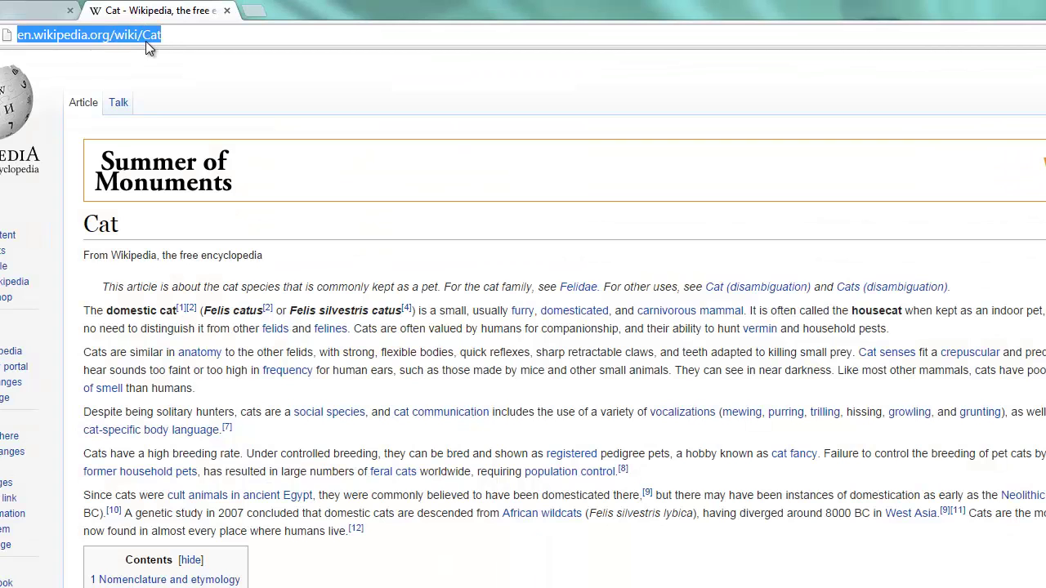
click(37, 10)
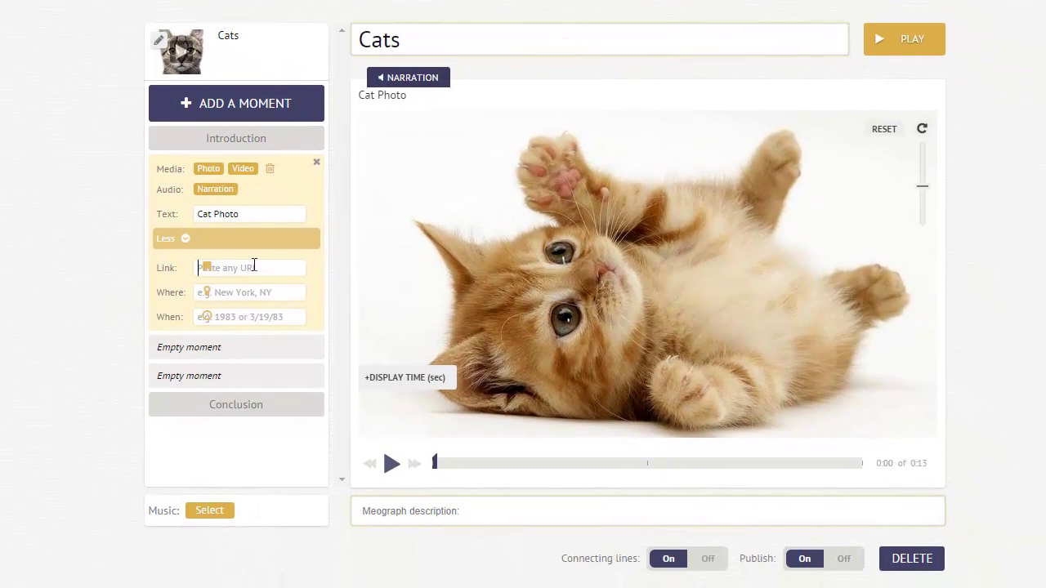
click(250, 263)
key(ctrl+v)
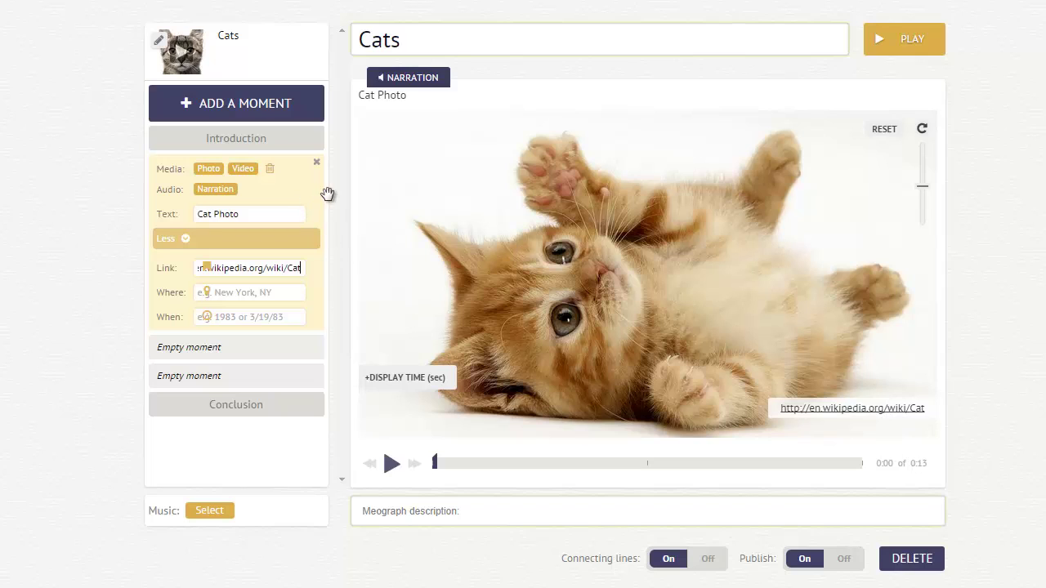
click(189, 347)
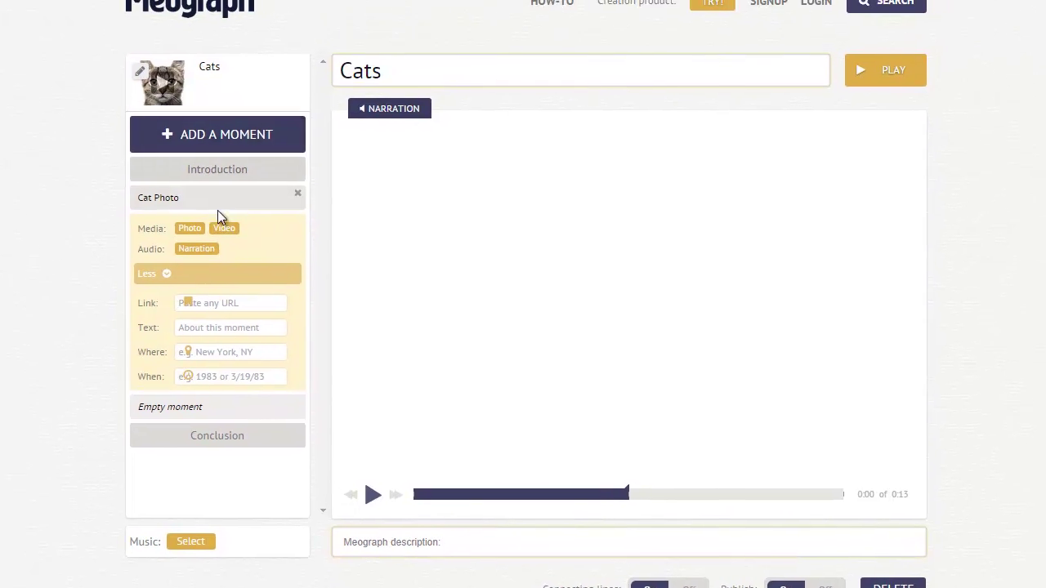
Step: Search YouTube for 'cats' and add 'Epic Funny Cats 20 Minutes' to the second moment
click(236, 207)
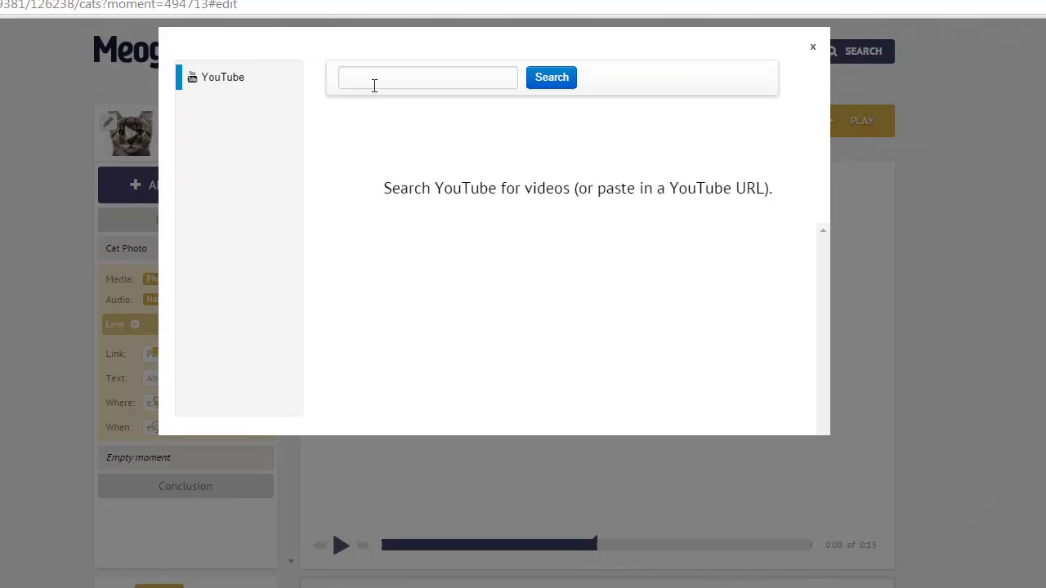
key(Return)
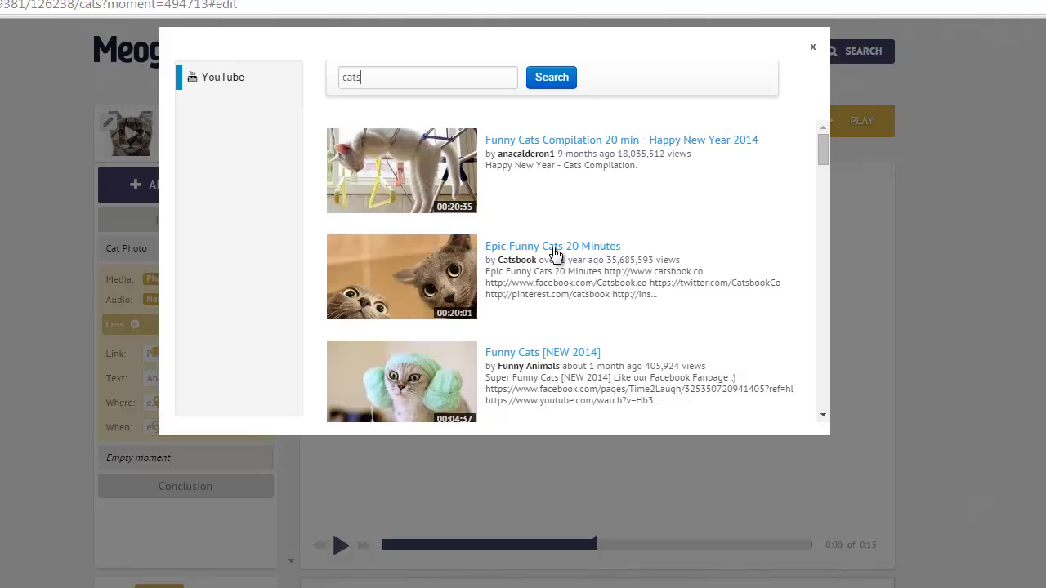
click(551, 249)
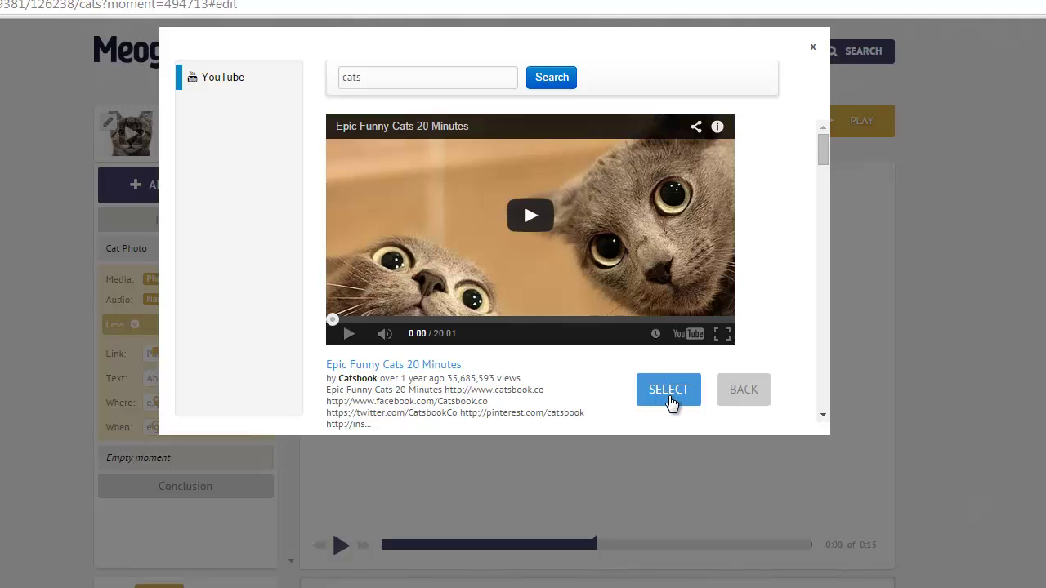
click(670, 400)
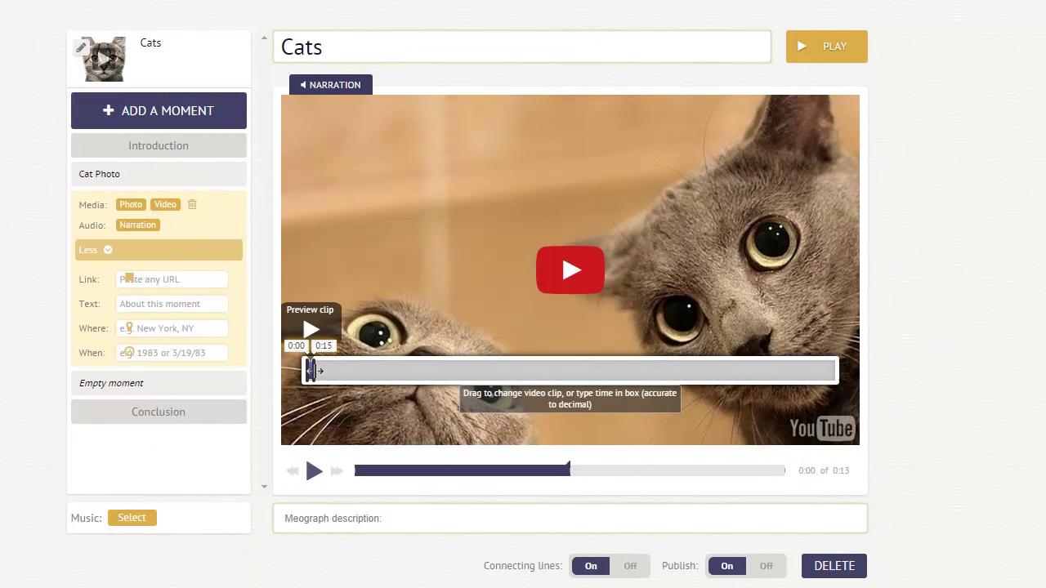
Step: Drag the clip's end handle to 6:52 and its start handle to 5:06
drag(337, 445, 419, 448)
drag(392, 374, 500, 375)
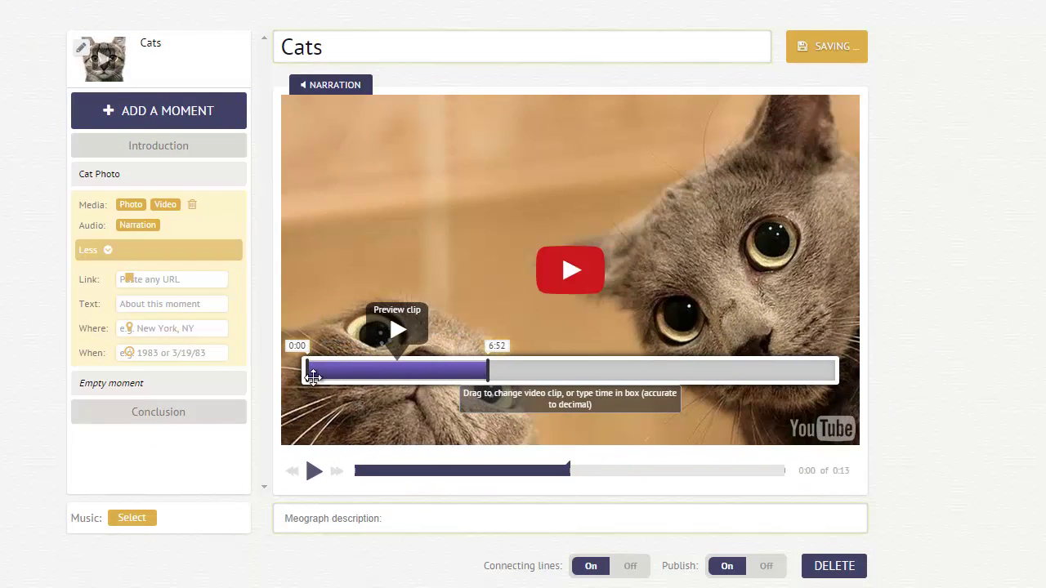
drag(307, 370, 441, 376)
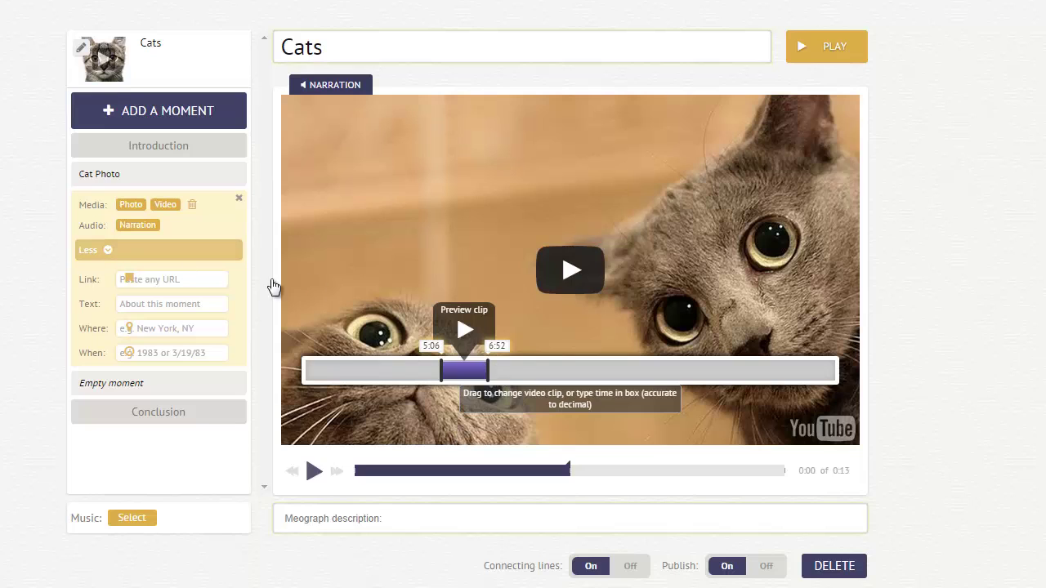
Step: Record a 6-second spoken narration on the Cat Photo moment
click(134, 185)
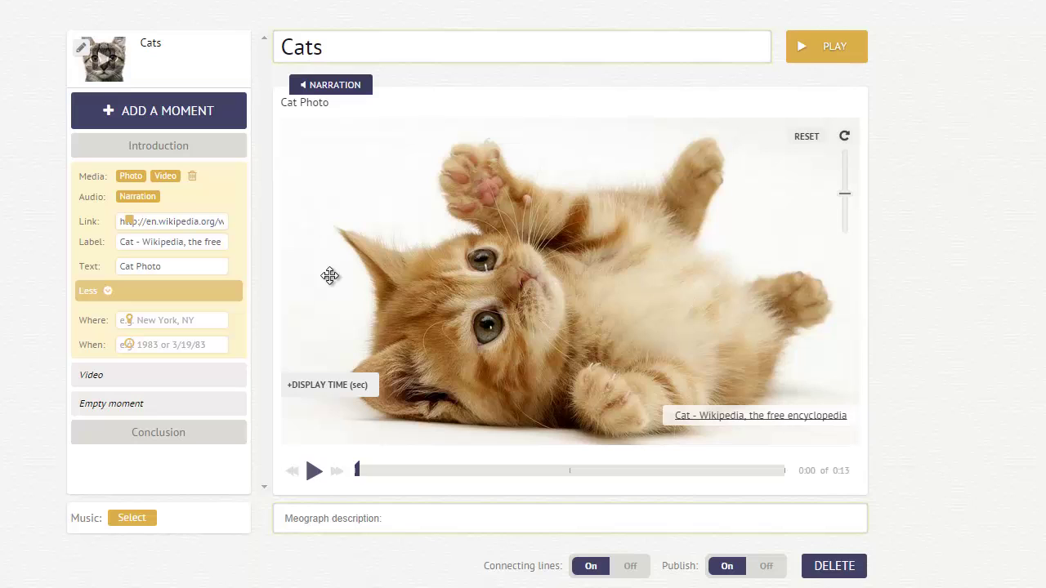
click(333, 88)
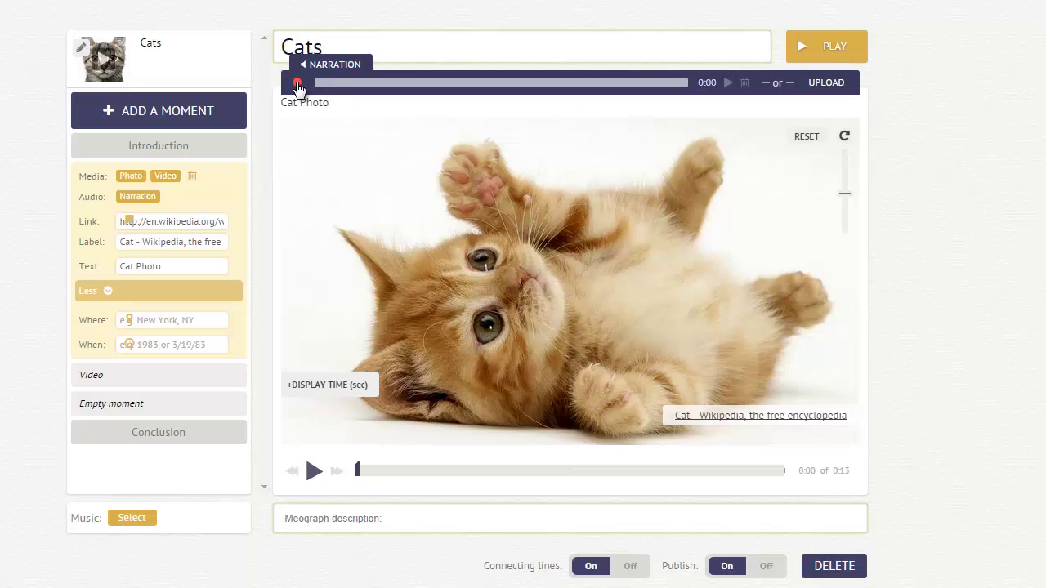
click(297, 84)
click(297, 83)
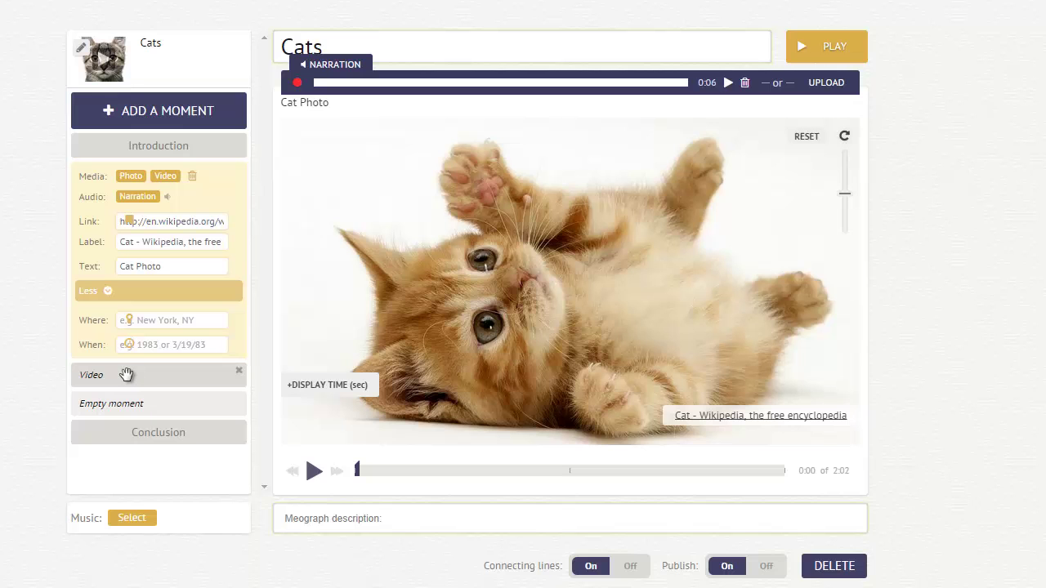
Step: Delete the cat video moment, leaving Cat Photo and one empty moment
click(239, 372)
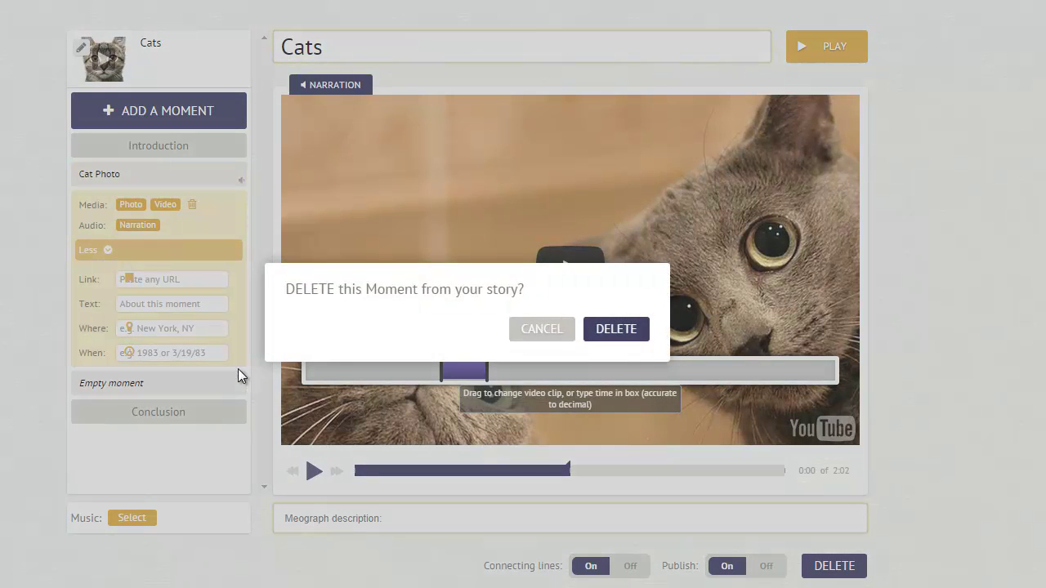
click(616, 330)
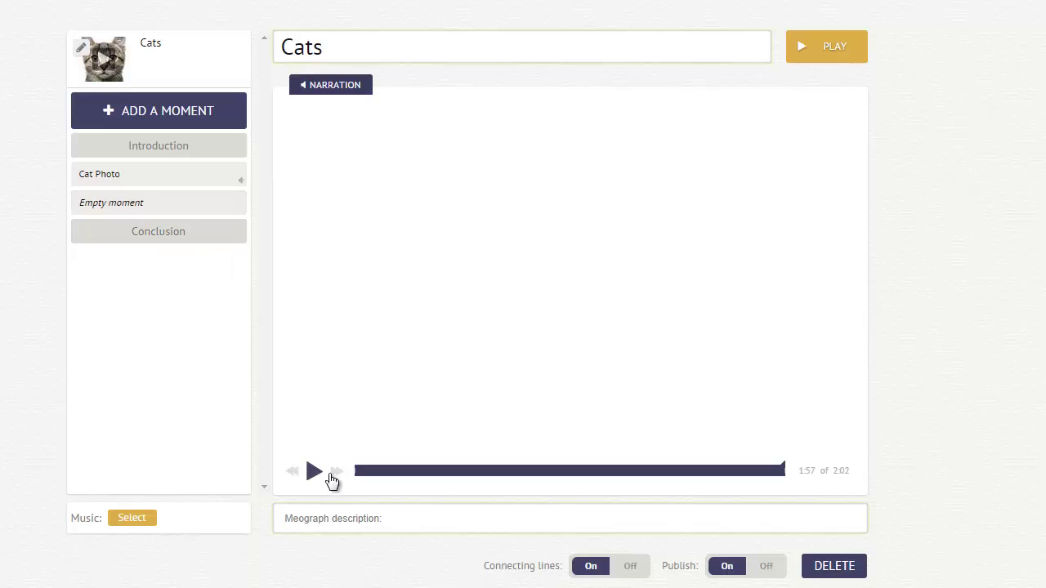
Step: Attach the Moonglow MP3 file as the Cats story's background music
click(357, 527)
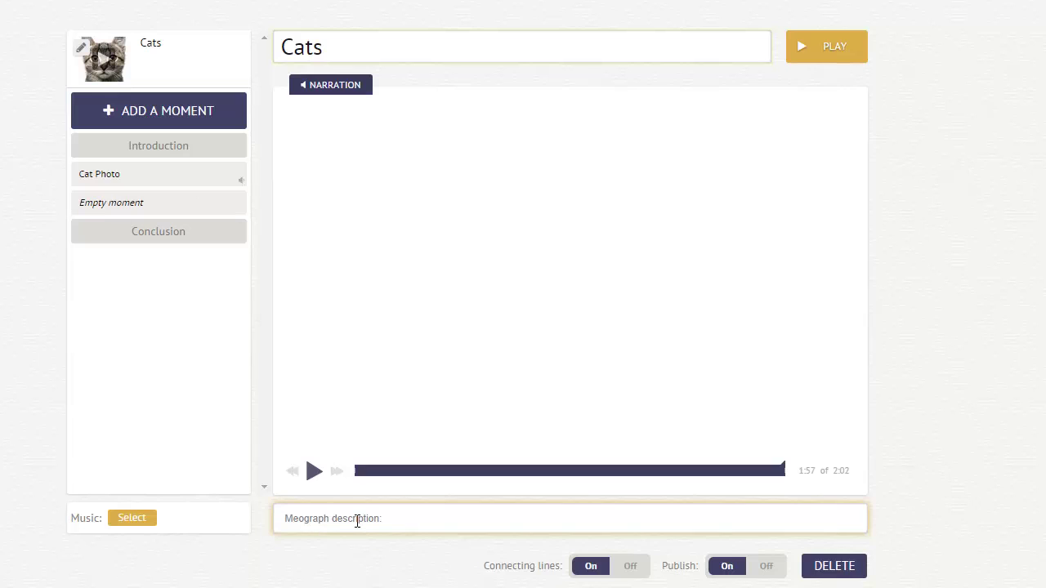
click(144, 521)
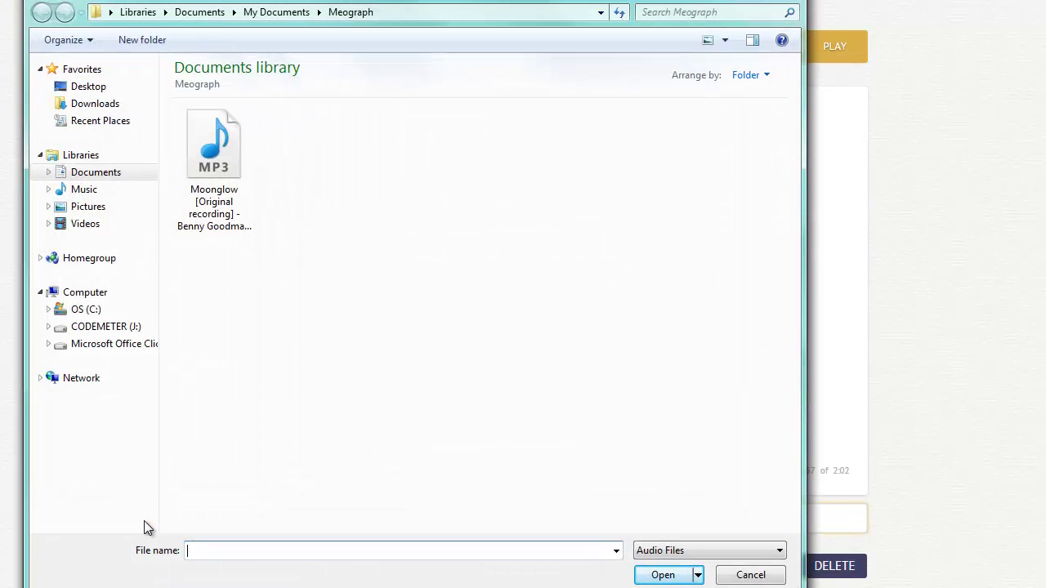
double_click(205, 200)
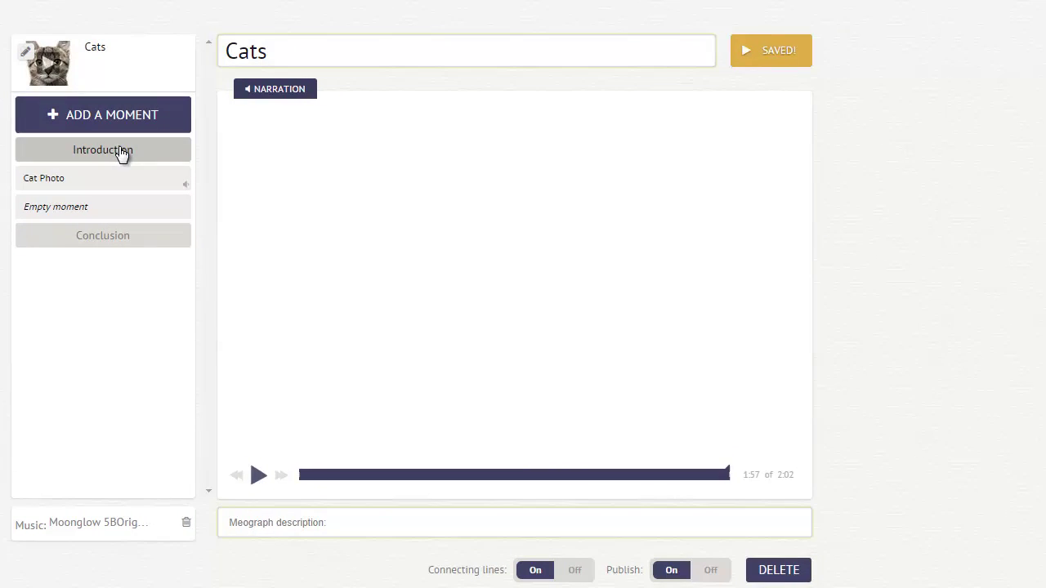
Step: Play the Cats Meograph from the Introduction cover photo into the Cat Photo moment
click(121, 154)
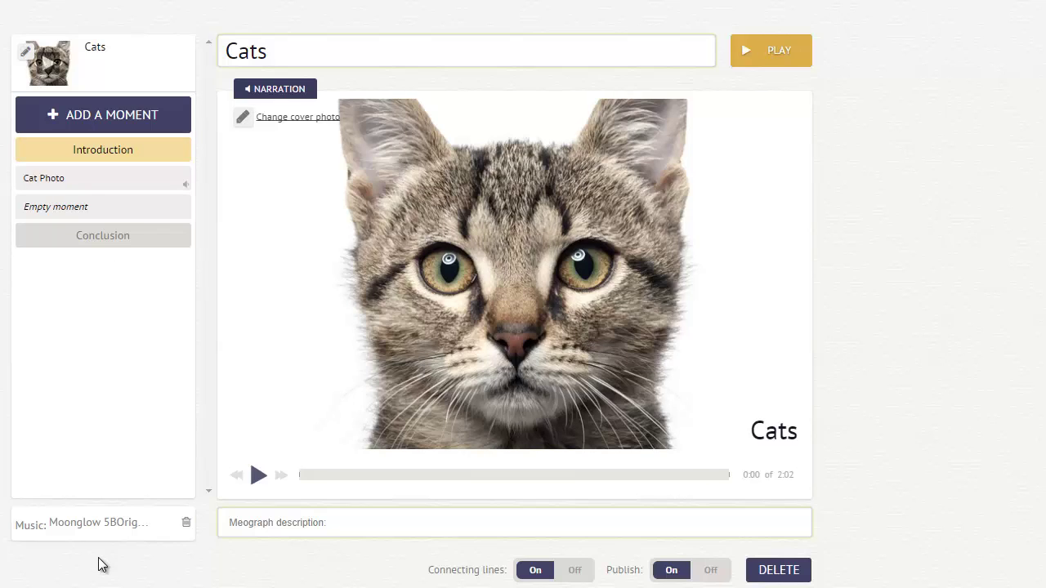
click(778, 56)
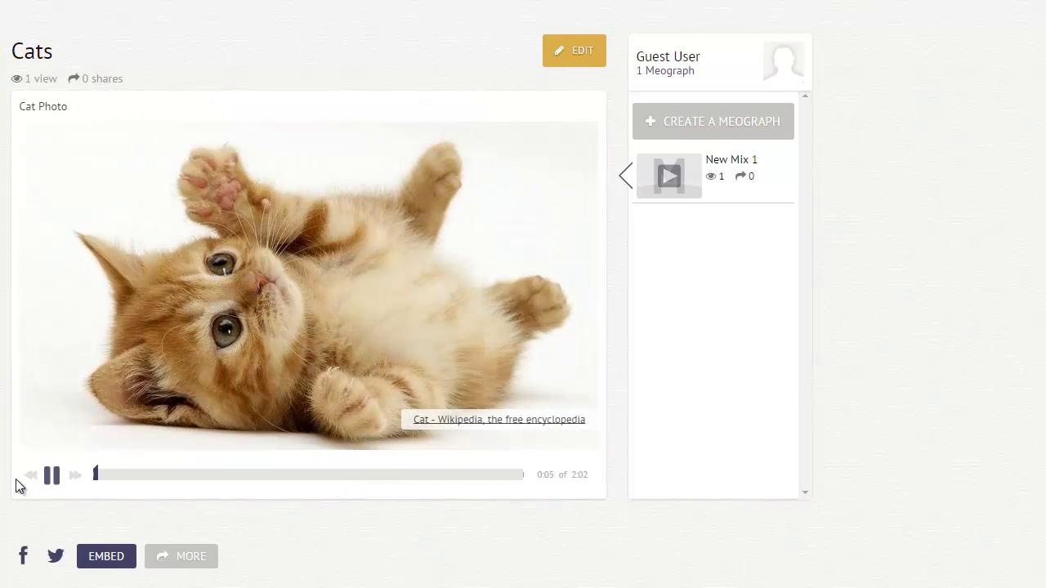
Step: Pause the Cats playback at 0:05 on the Cat Photo moment
click(51, 478)
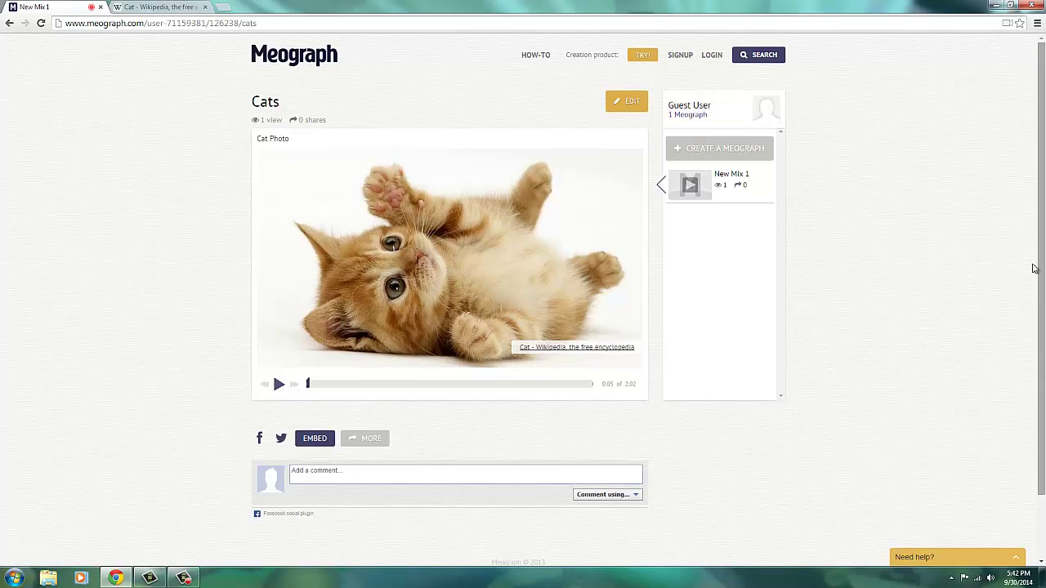
Step: Show the how-to guide labelling editor features like Title, Narration and Photo control
click(545, 63)
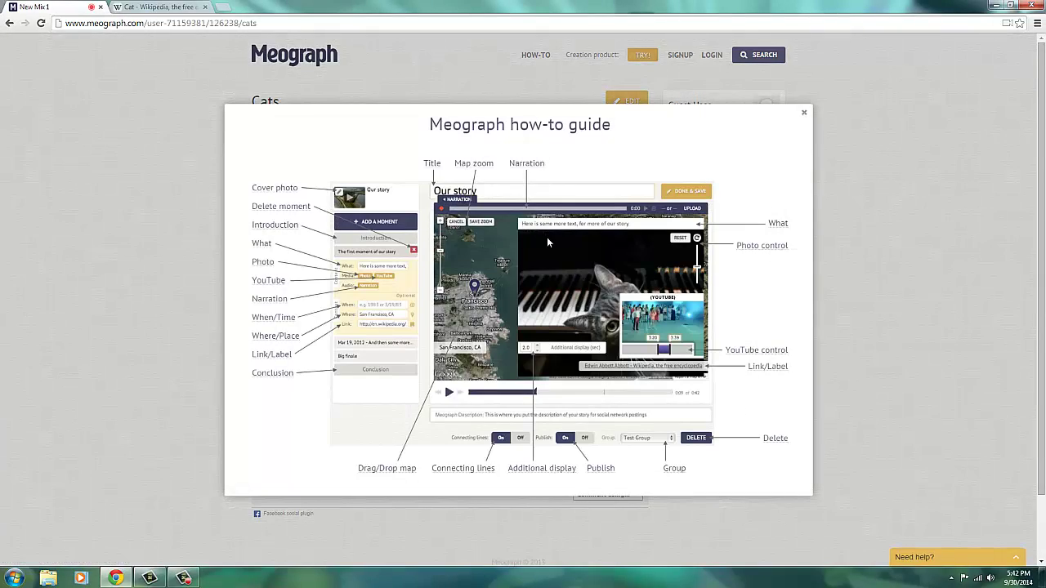